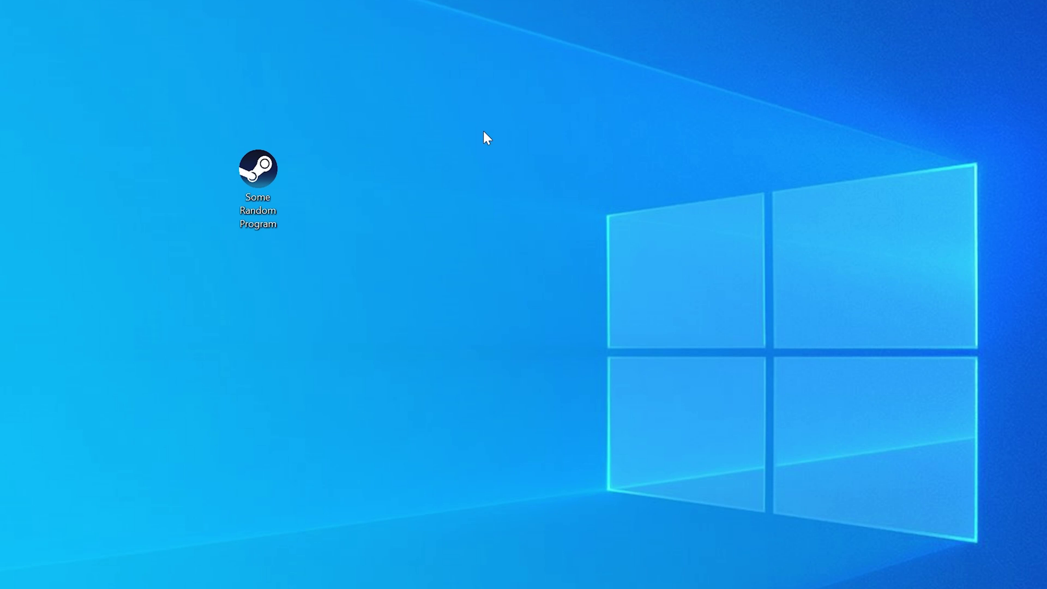
Step: Launch the program to reproduce the missing DLL error, then check the system type
{"action": "double_click", "coordinate": [273, 174]}
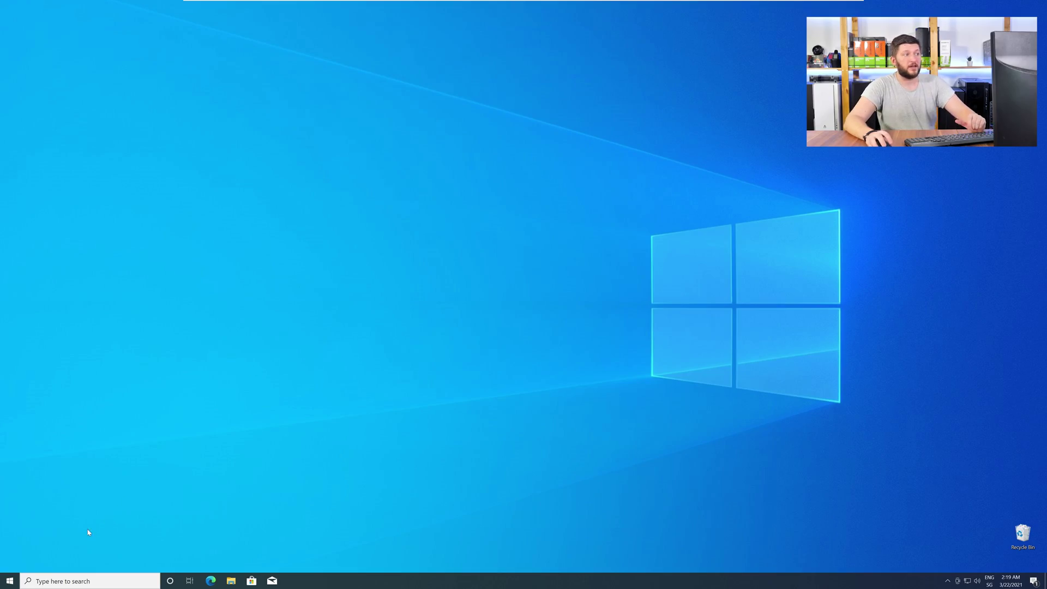
{"action": "right_click", "coordinate": [5, 584]}
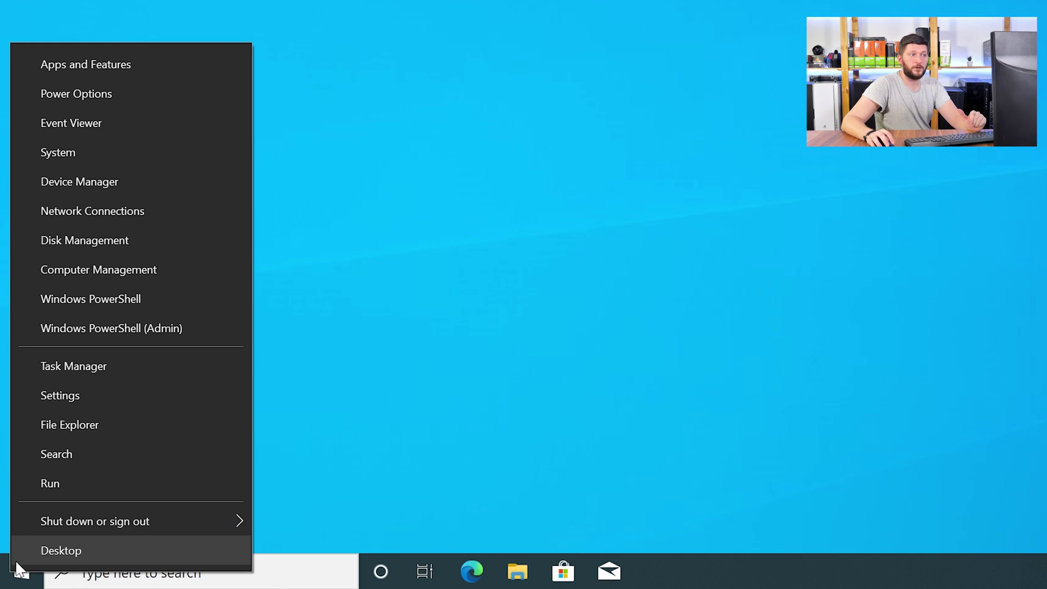
{"action": "left_click", "coordinate": [126, 155]}
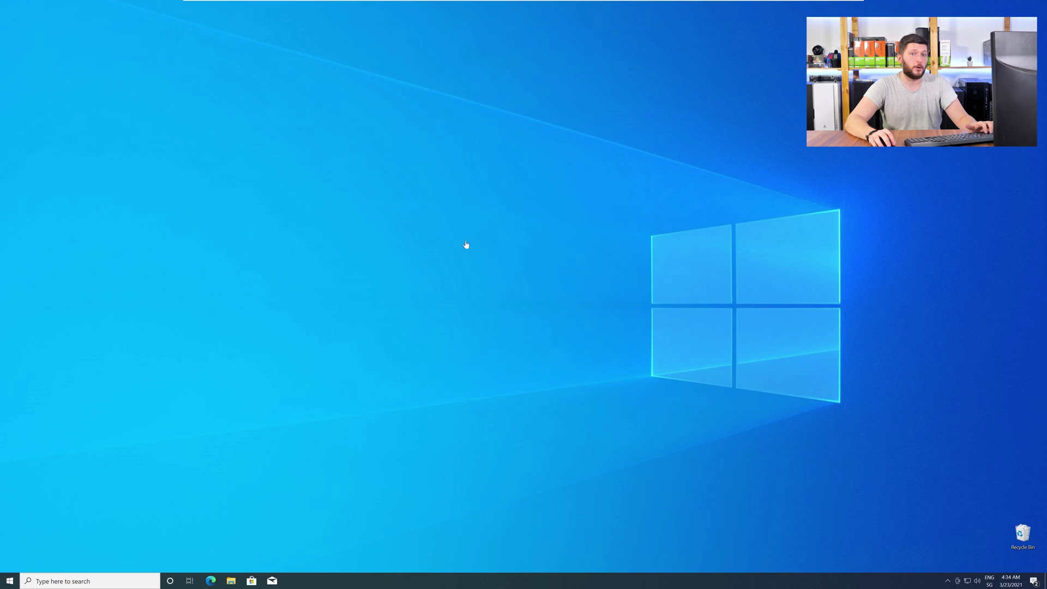
Step: Download api-ms-win-core-path-l1-1-0.dll (32-Bit).zip from sts-tutorial in Edge and open it
{"action": "left_click", "coordinate": [211, 580]}
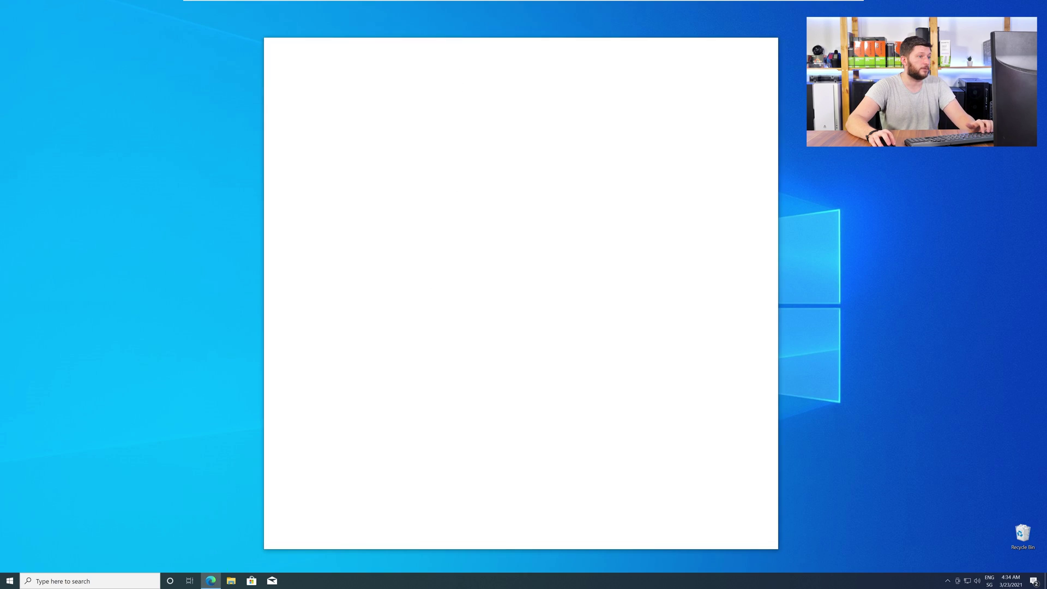
{"action": "type", "text": "https://www.sts-tutorial.com/download/api-ms-win-core-path-l1-1-0"}
{"action": "key", "text": "Return"}
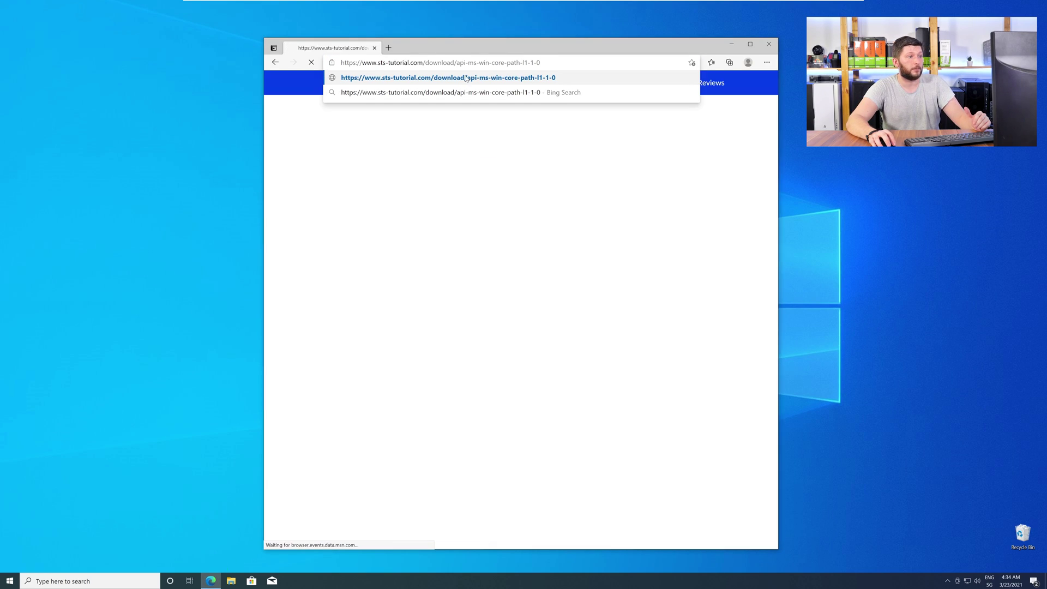
{"action": "scroll", "coordinate": [486, 238], "scroll_direction": "down", "scroll_amount": 10}
{"action": "scroll", "coordinate": [486, 238], "scroll_direction": "down", "scroll_amount": 15}
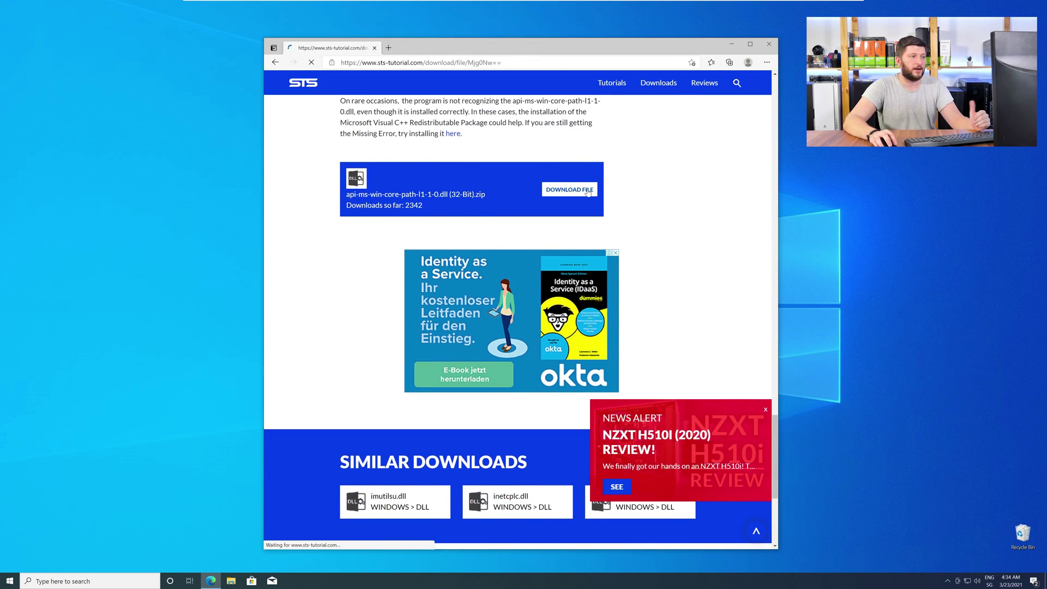
{"action": "scroll", "coordinate": [459, 329], "scroll_direction": "down", "scroll_amount": 5}
{"action": "left_click", "coordinate": [470, 325]}
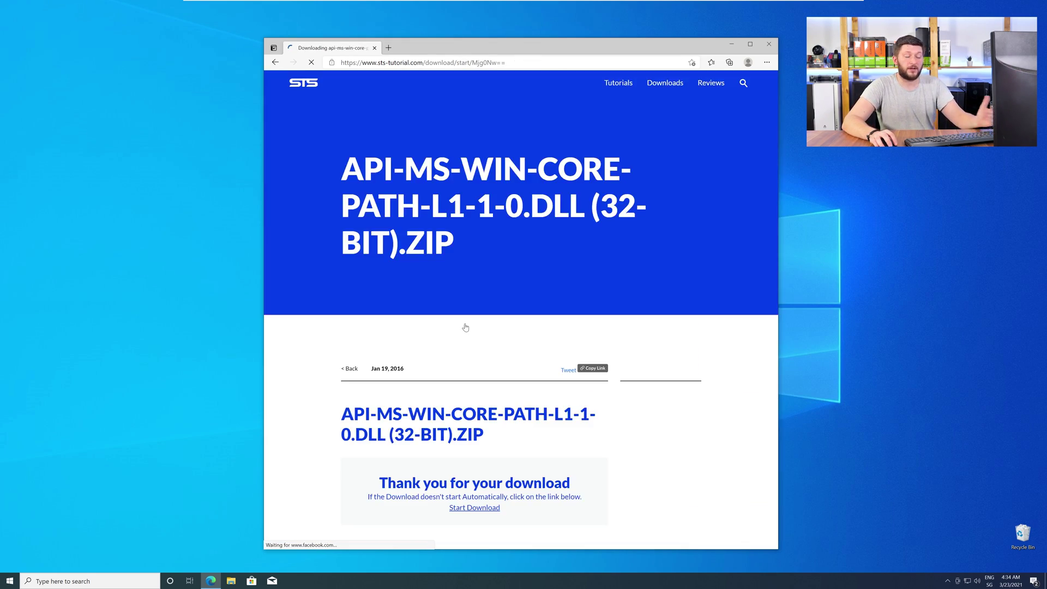
{"action": "left_click", "coordinate": [320, 538]}
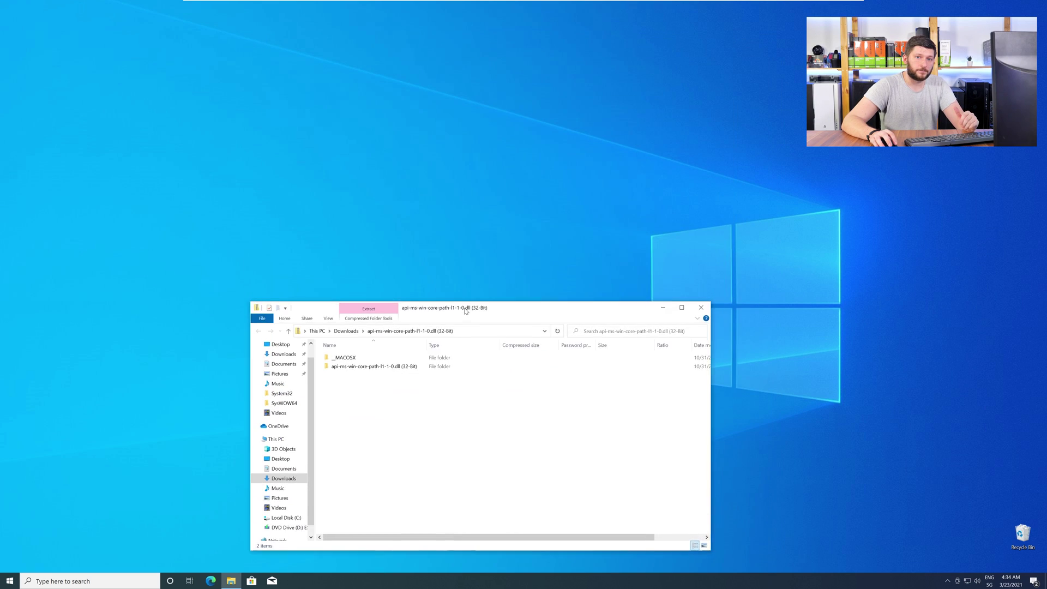
Step: Open the DLL folder inside the zip and place a second Explorer window above it
{"action": "left_click", "coordinate": [383, 376]}
{"action": "double_click", "coordinate": [383, 376]}
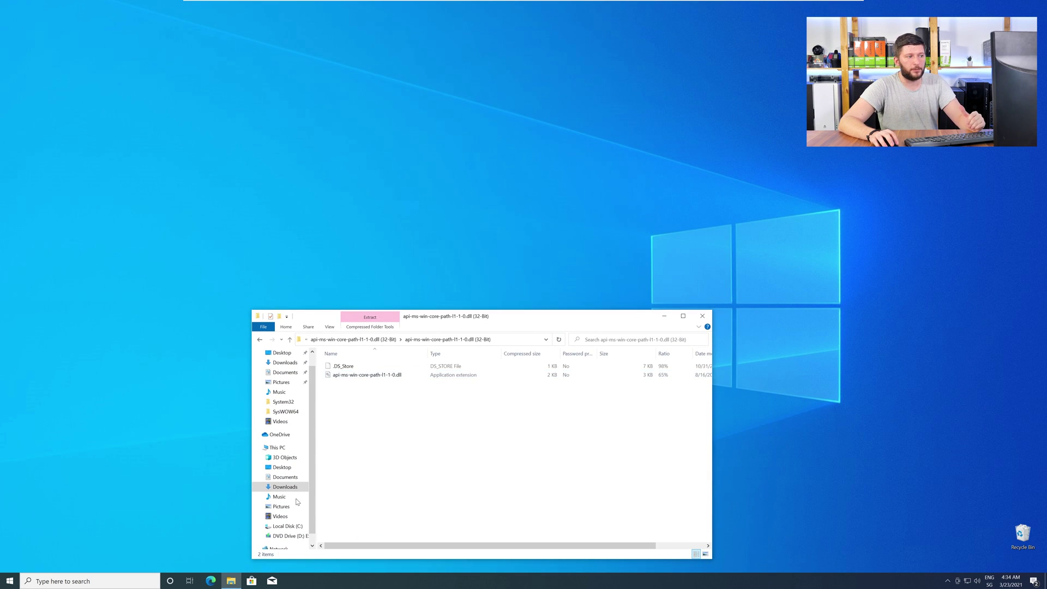
{"action": "middle_click", "coordinate": [231, 584]}
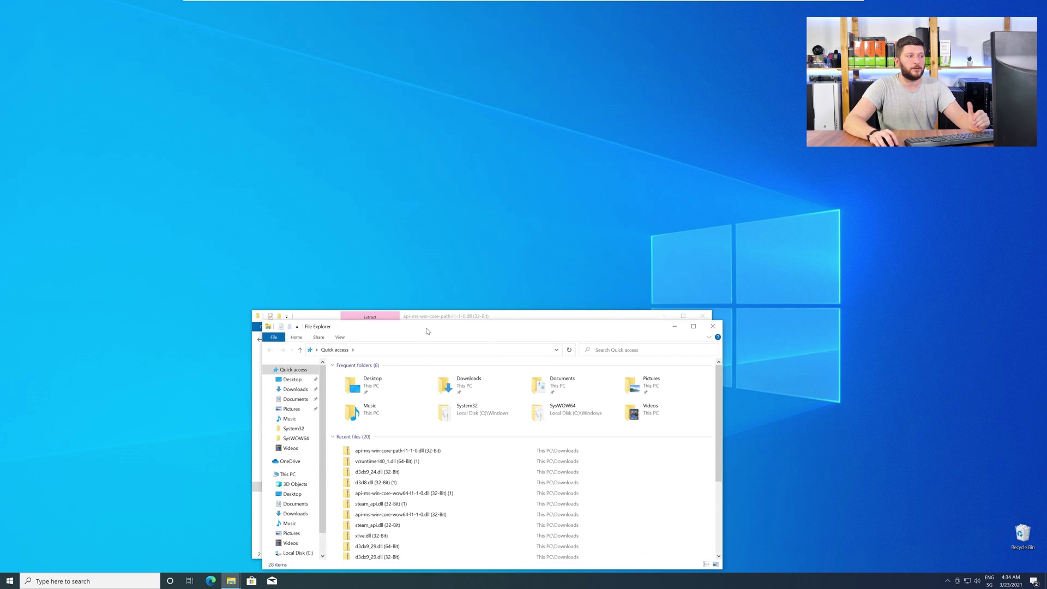
{"action": "left_click_drag", "start_coordinate": [427, 331], "coordinate": [453, 51]}
Step: Browse the second window to C:\Windows and locate the SysWOW64 folder
{"action": "left_click", "coordinate": [314, 196]}
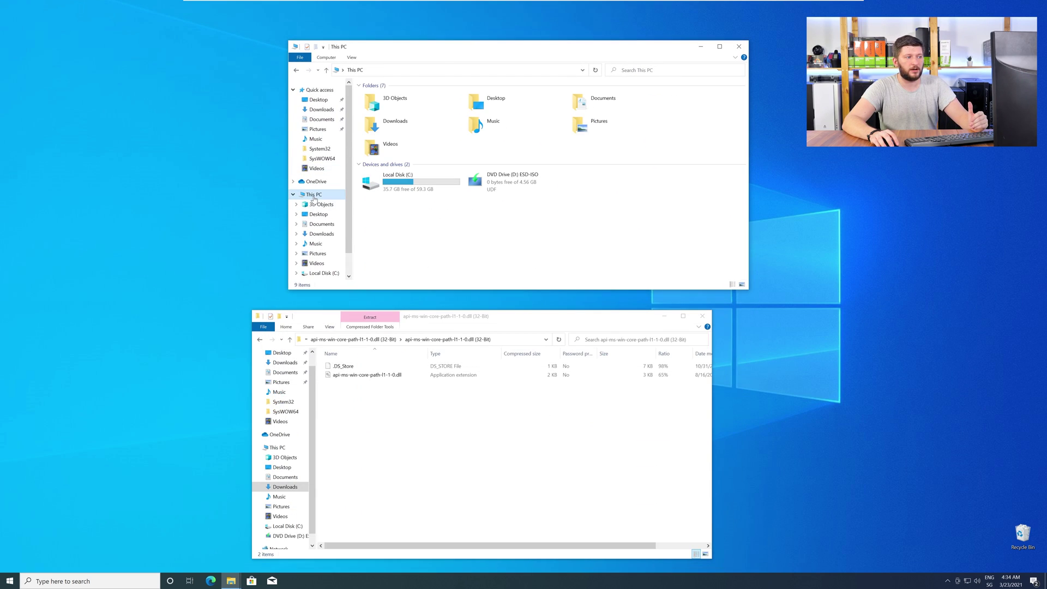
{"action": "double_click", "coordinate": [420, 185]}
{"action": "double_click", "coordinate": [385, 133]}
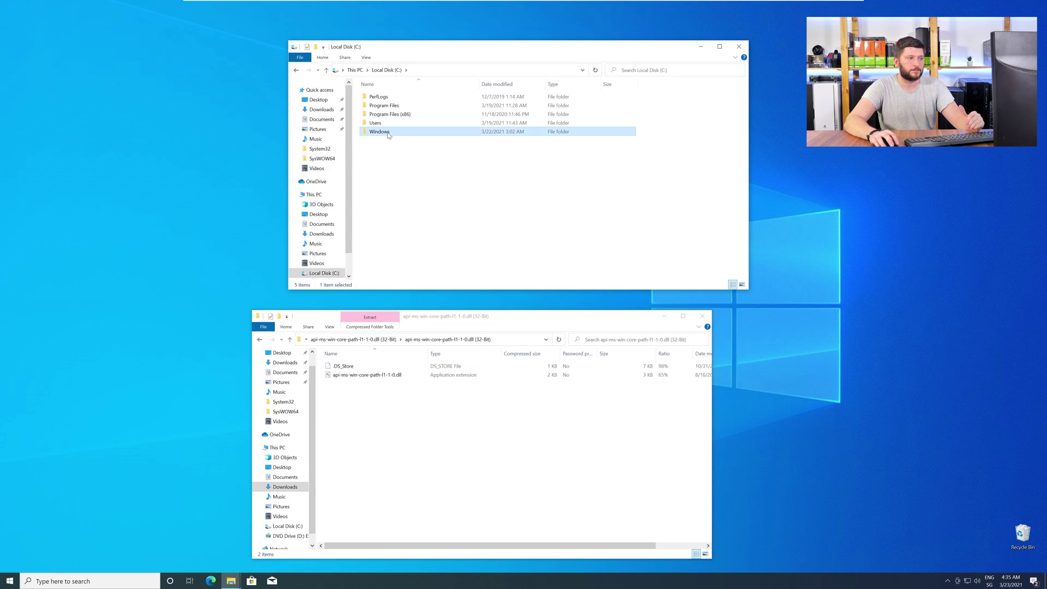
{"action": "scroll", "coordinate": [402, 164], "scroll_direction": "down", "scroll_amount": 9}
{"action": "scroll", "coordinate": [398, 190], "scroll_direction": "down", "scroll_amount": 6}
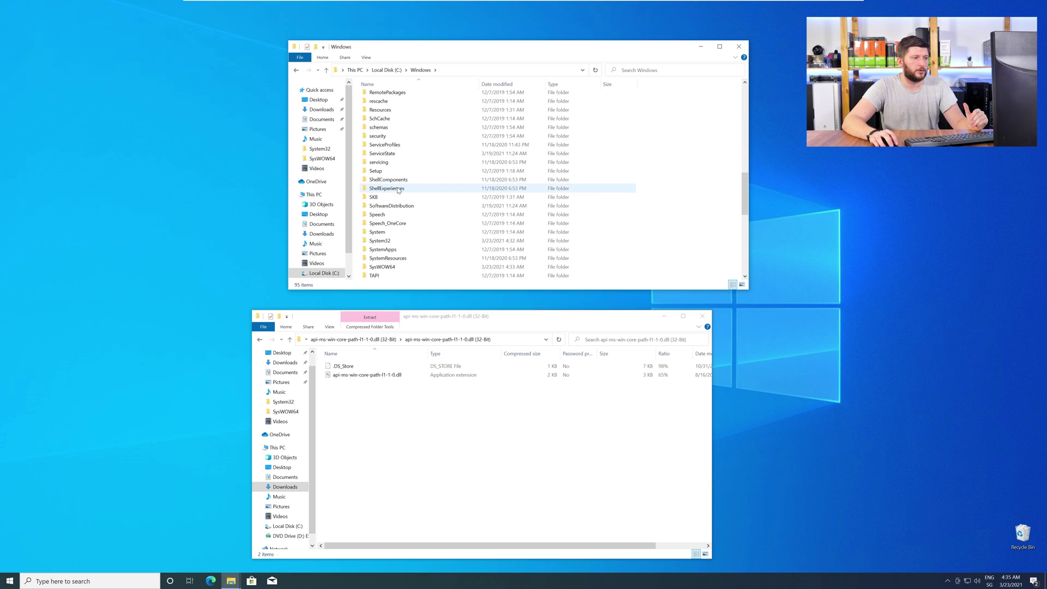
{"action": "scroll", "coordinate": [398, 189], "scroll_direction": "down", "scroll_amount": 2}
{"action": "left_click", "coordinate": [382, 214]}
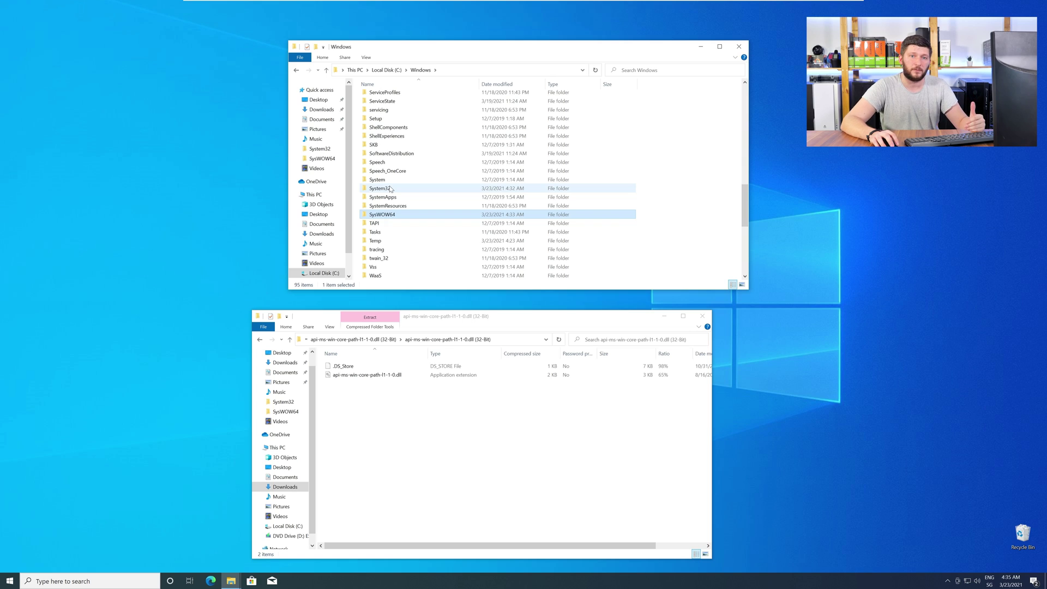
Step: Copy api-ms-win-core-path-l1-1-0.dll into System32 and SysWOW64, then close both windows
{"action": "left_click_drag", "start_coordinate": [367, 375], "coordinate": [386, 191]}
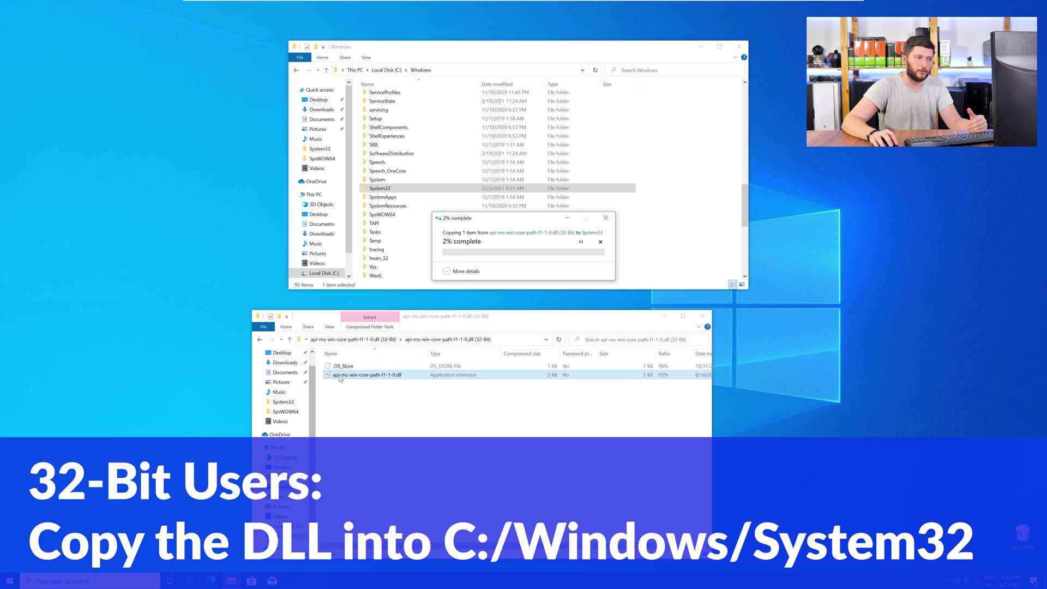
{"action": "left_click_drag", "start_coordinate": [339, 378], "coordinate": [382, 215]}
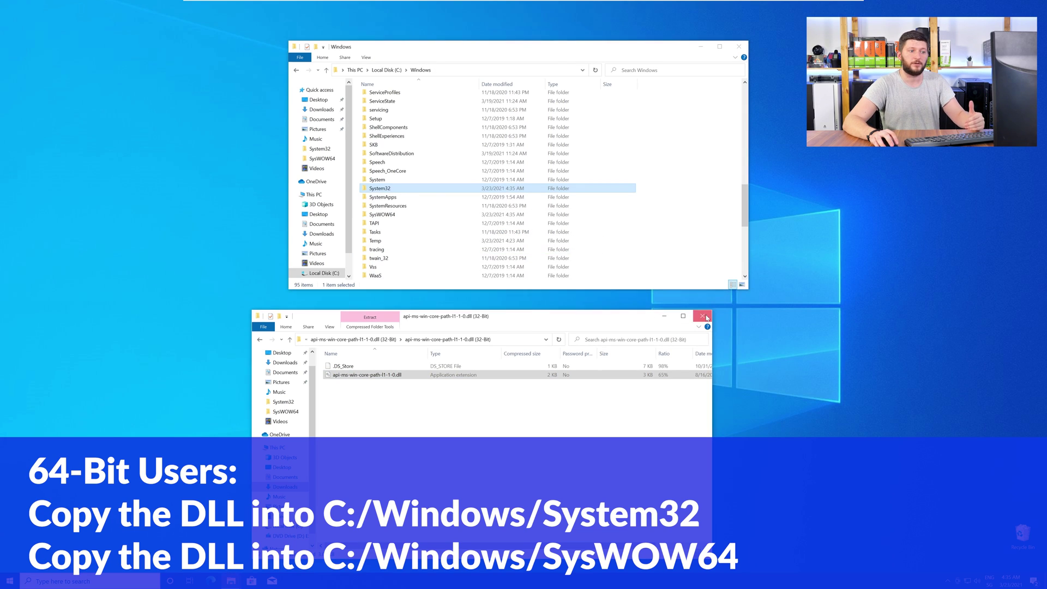
{"action": "left_click", "coordinate": [703, 316]}
{"action": "left_click", "coordinate": [743, 50]}
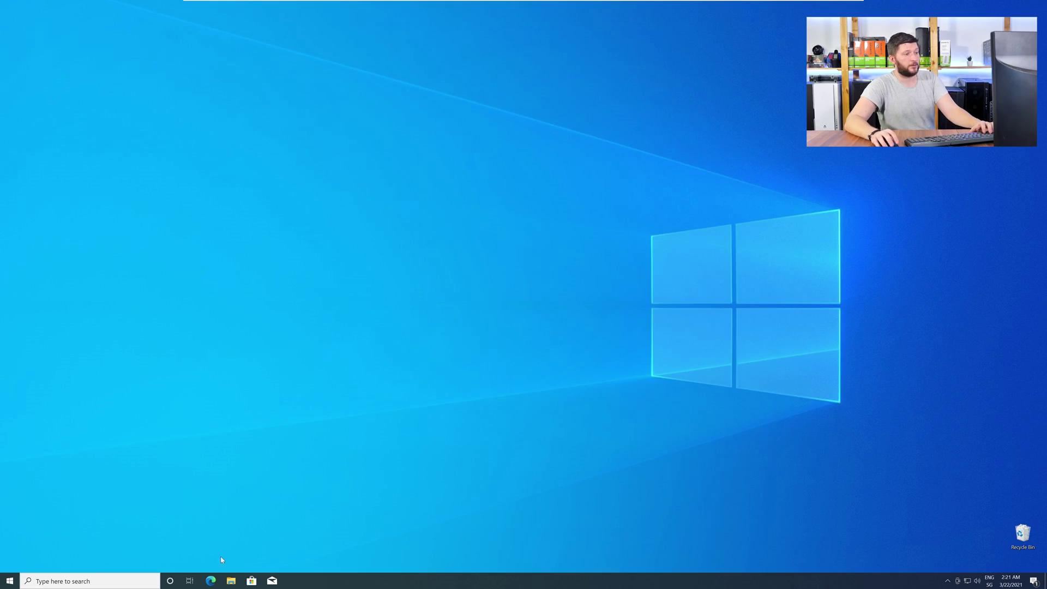
Step: Download and run vc_redist.x64.exe from the Visual C++ Redistributable page in Edge
{"action": "left_click", "coordinate": [211, 581]}
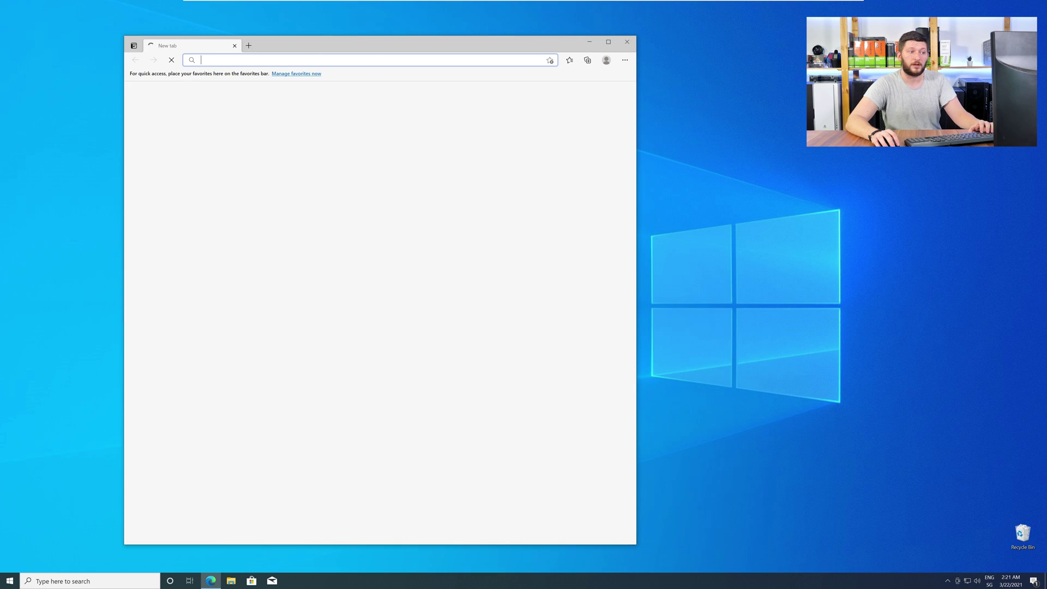
{"action": "type", "text": "https://www.sts-tutorial.com/download/credistributable2019"}
{"action": "key", "text": "Return"}
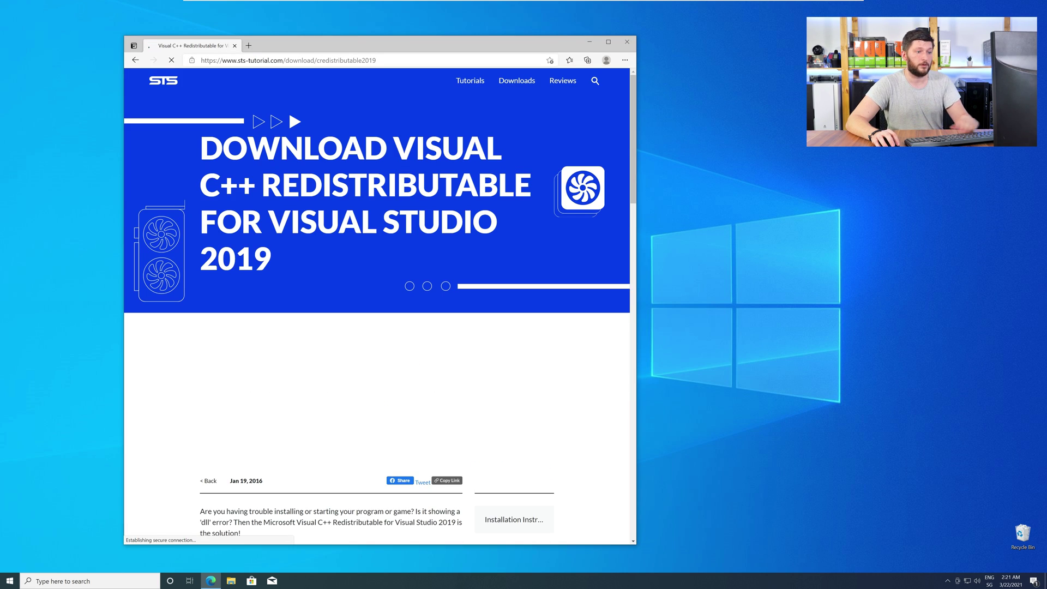
{"action": "scroll", "coordinate": [169, 282], "scroll_direction": "down", "scroll_amount": 10}
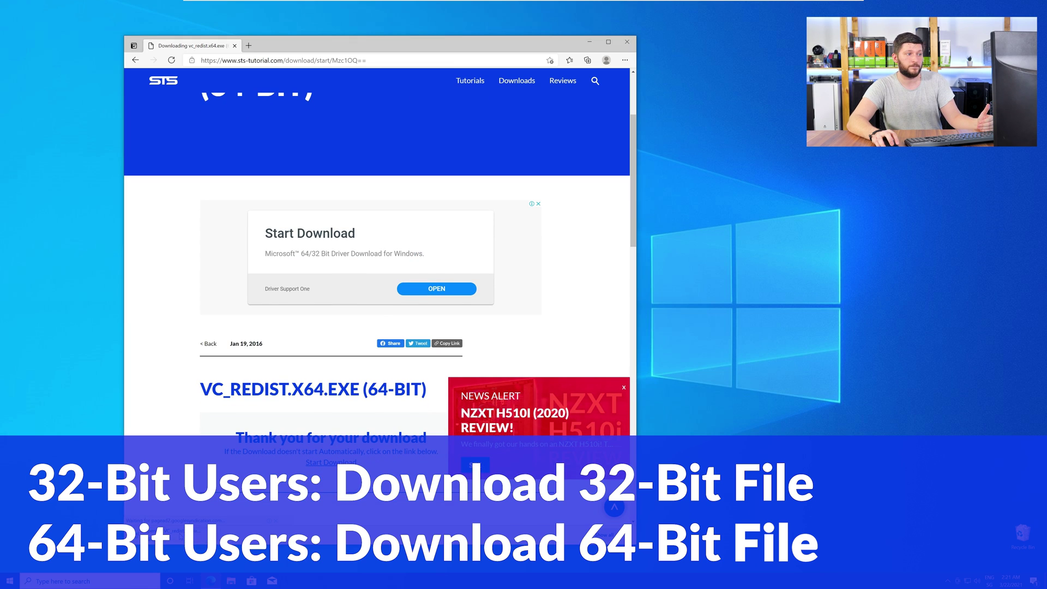
{"action": "left_click", "coordinate": [625, 43]}
Step: Accept the license terms and install Visual C++ 2015-2019 Redistributable (x64) 14.28.29913
{"action": "left_click", "coordinate": [625, 44]}
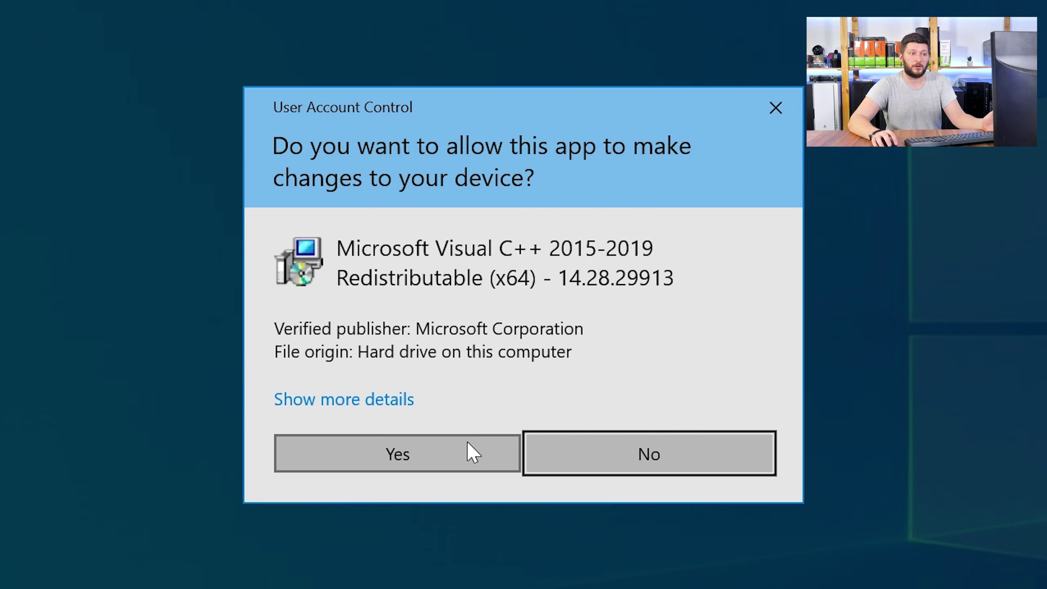
{"action": "left_click", "coordinate": [468, 451]}
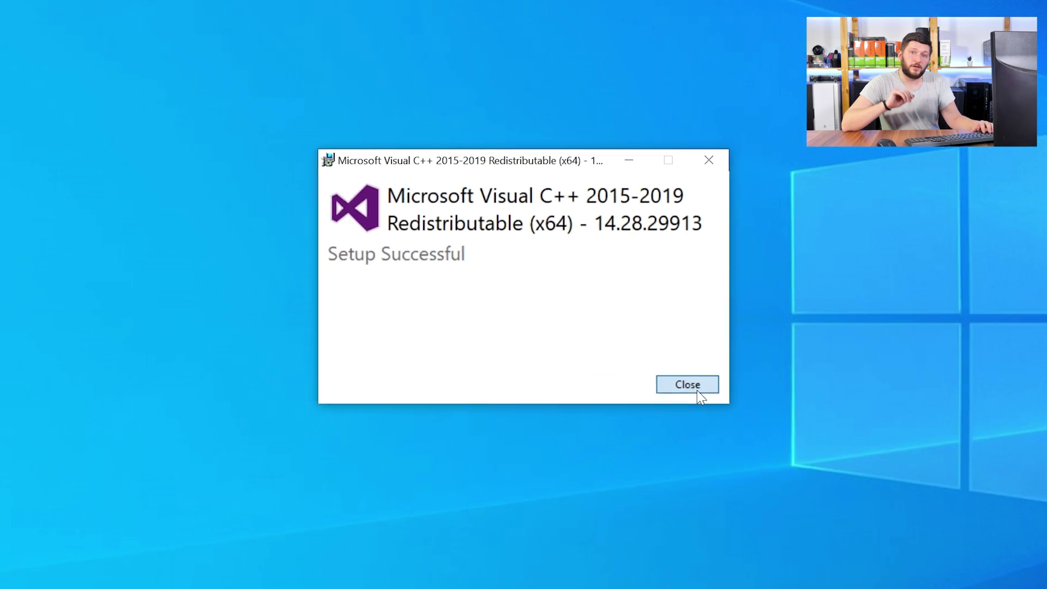
Step: Close the Setup Successful dialog of the Visual C++ Redistributable installer
{"action": "left_click", "coordinate": [769, 428]}
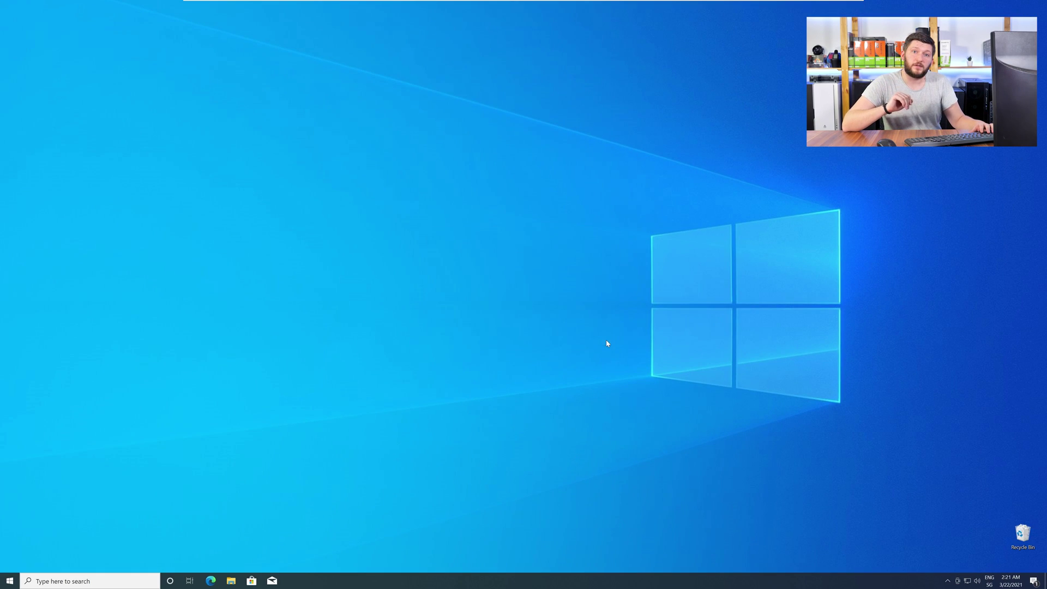